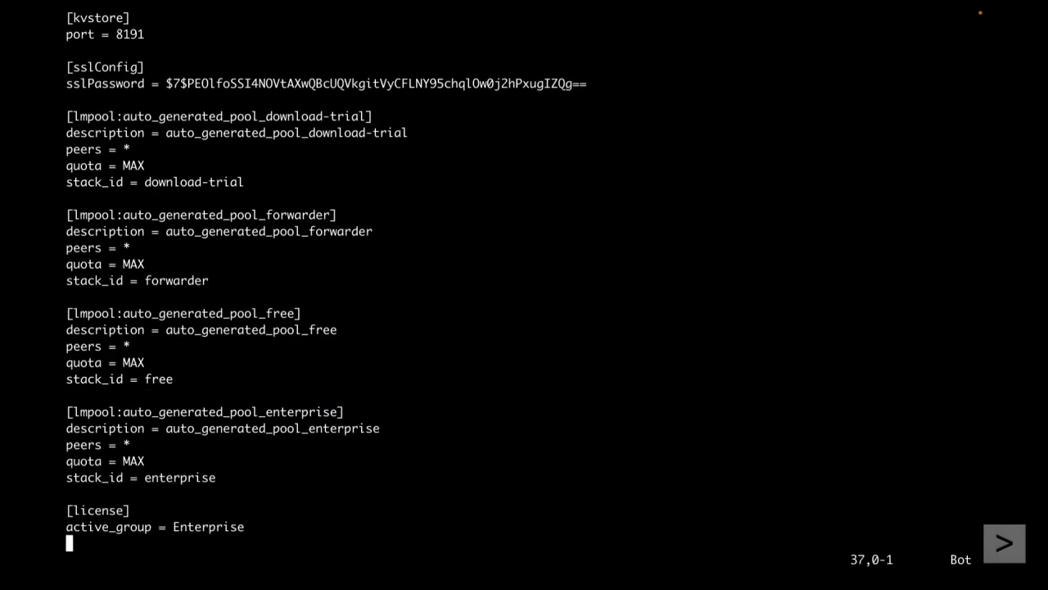
key("i")
key("Return")
type("[")
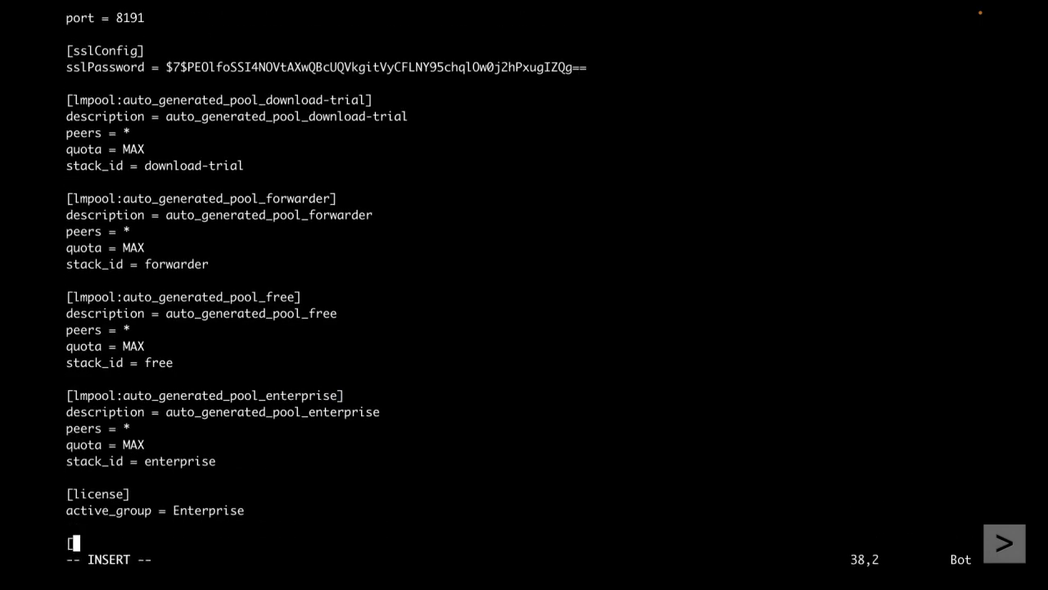
type("shclustering]")
key("Return")
type("p")
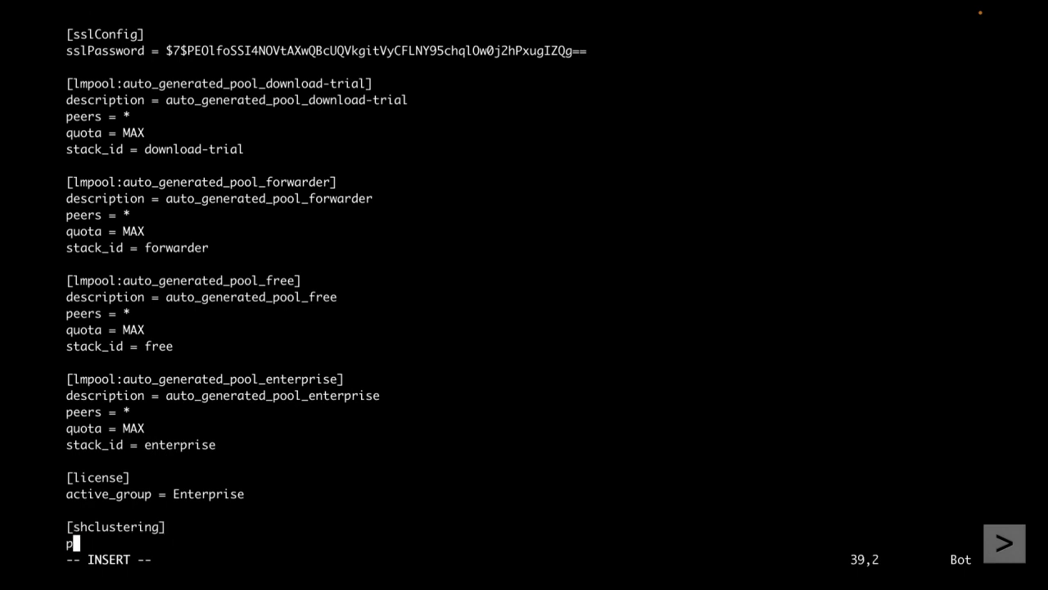
type("ass4SymmKey = ")
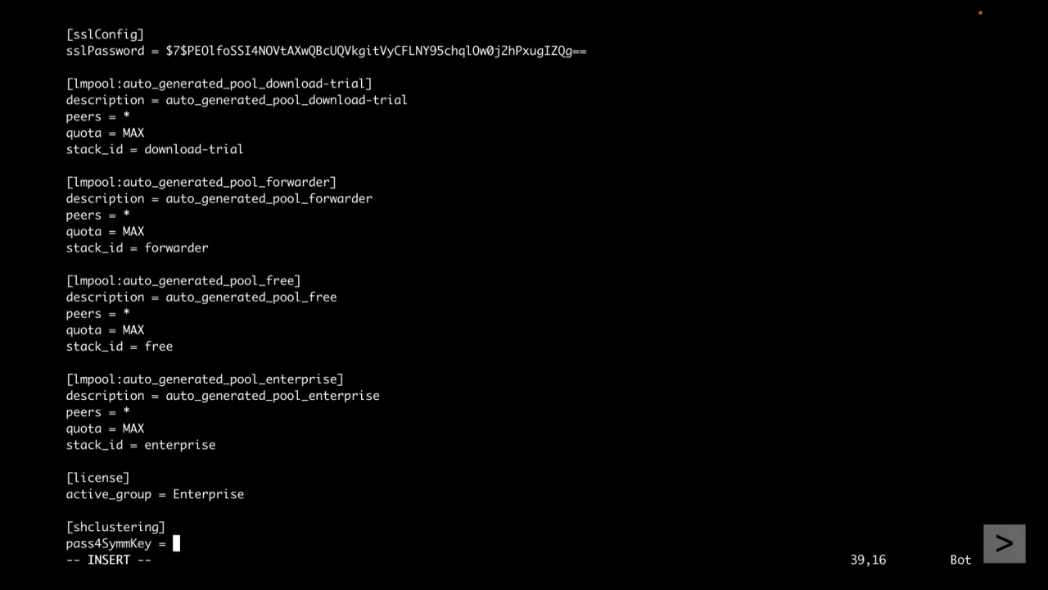
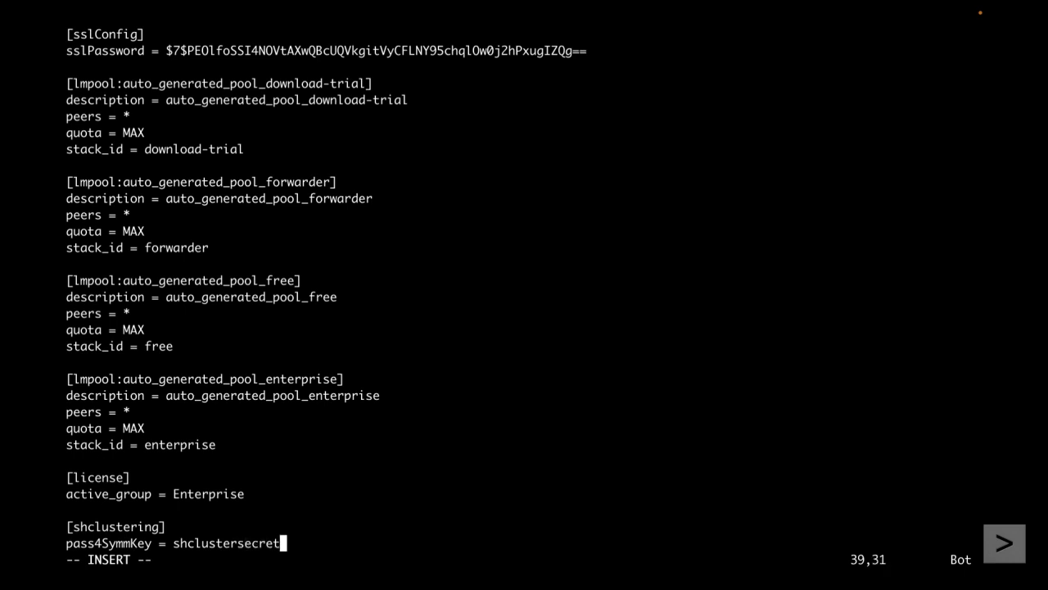
key("Return")
key("Escape")
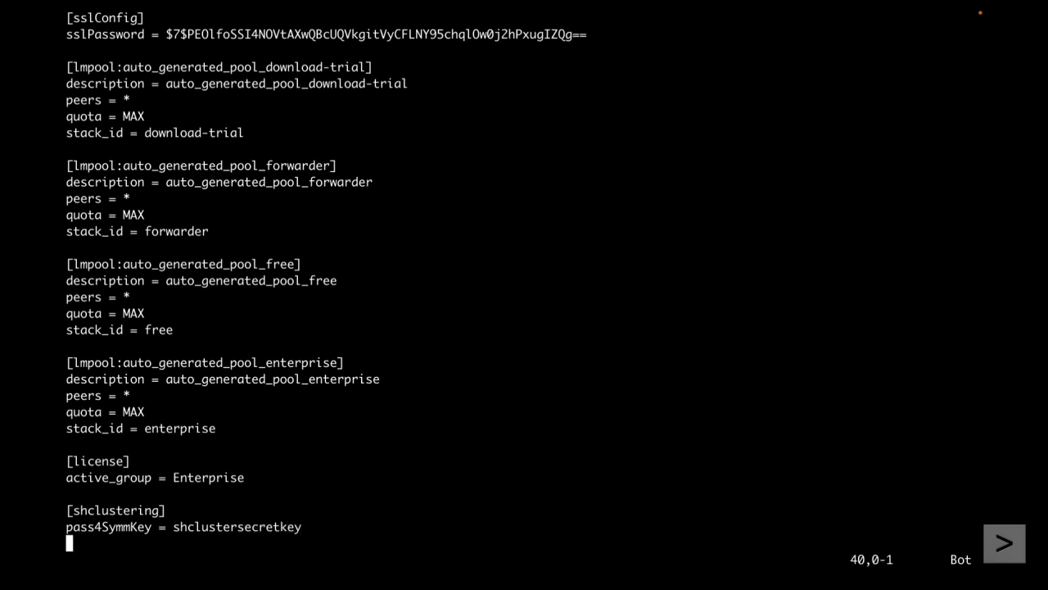
type(":wq")
key("Return")
Step: Restart the deployer's Splunk and display its server.conf
type("~/dserver")
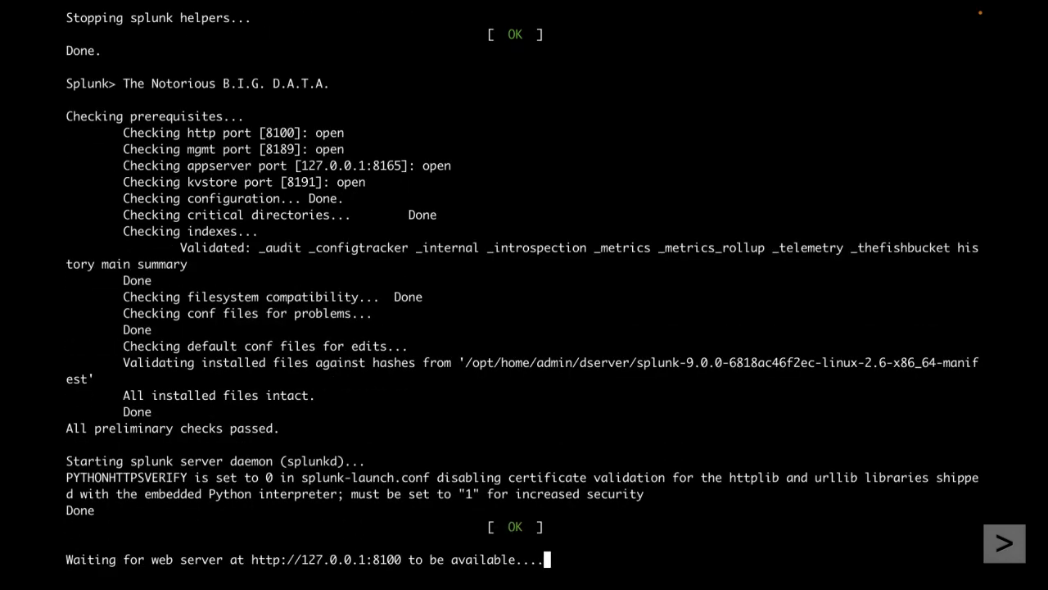
type("cat ")
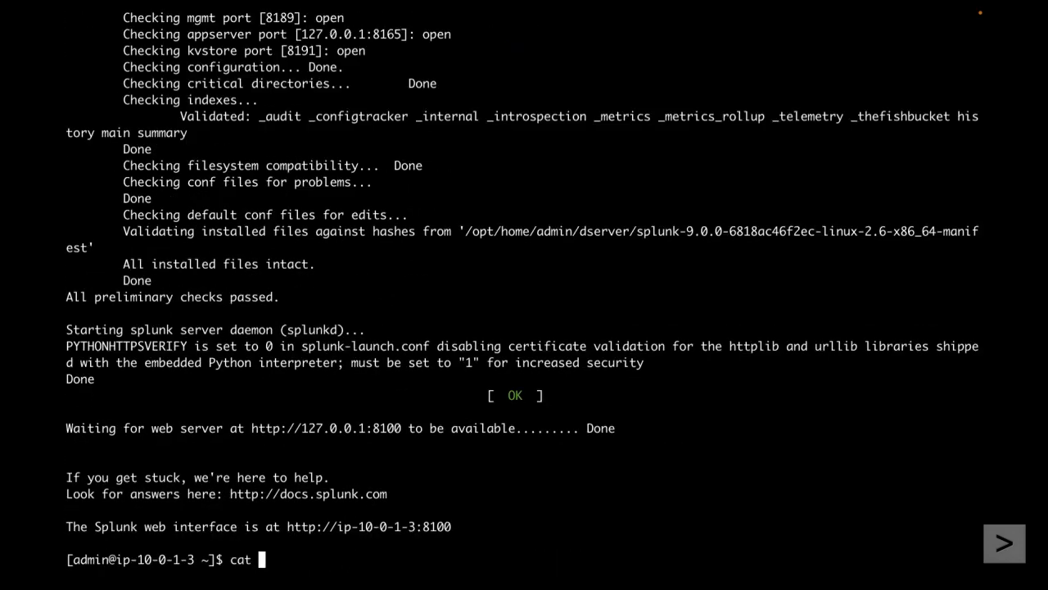
type("~/dserver")
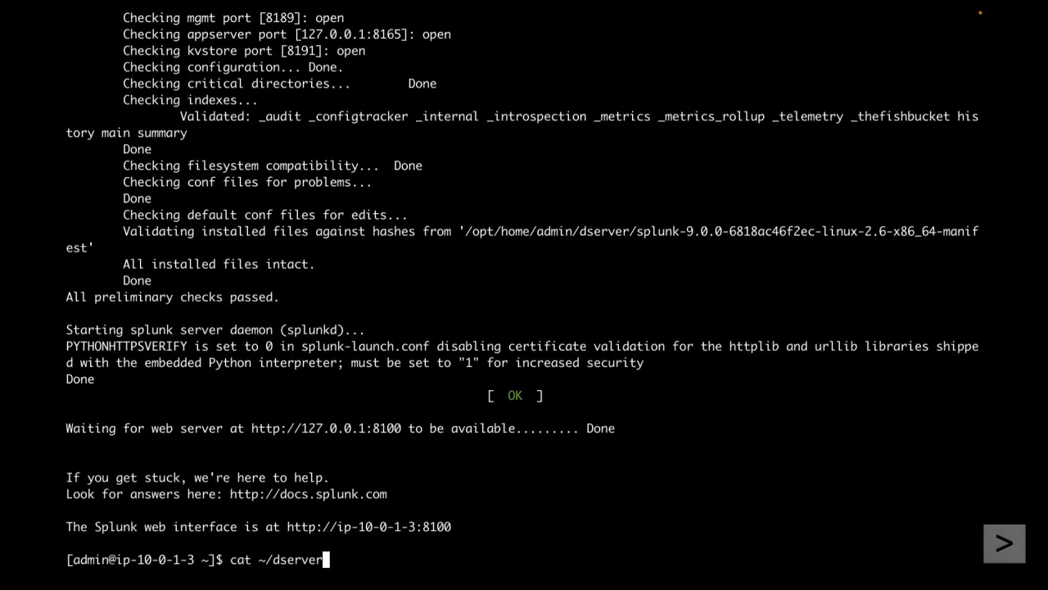
type("/etc/system/local/server.co")
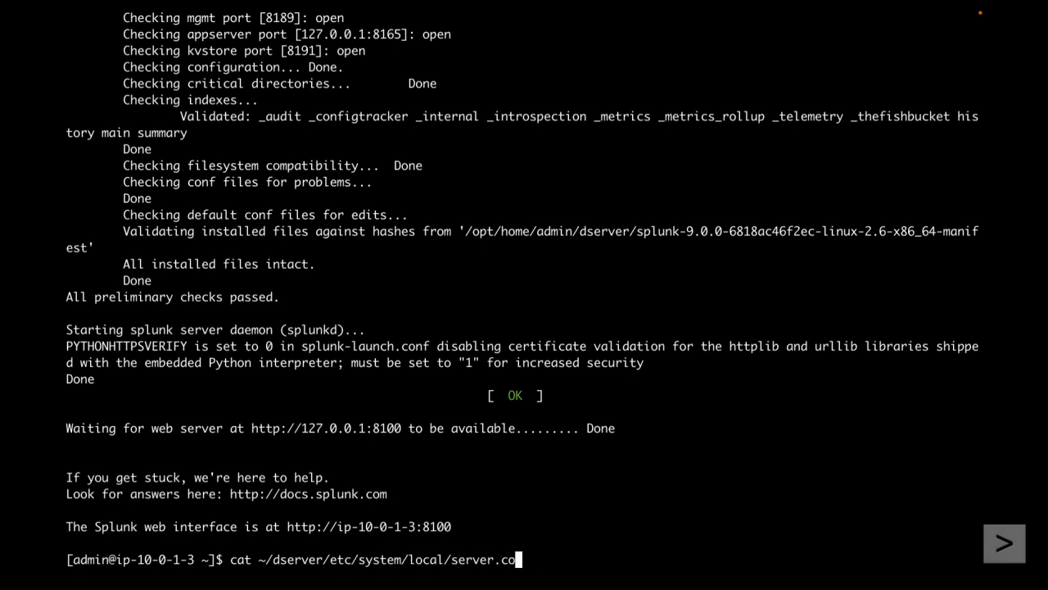
type("nf")
key("Return")
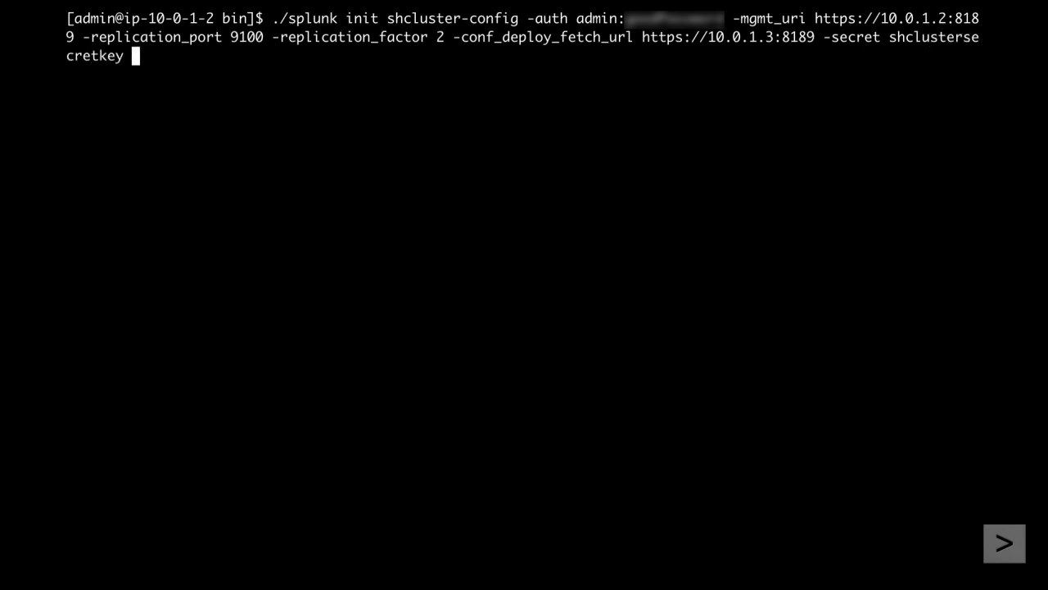
Step: Add cluster label myshc_label and run the search head cluster initialization
type("-shcluster_label ")
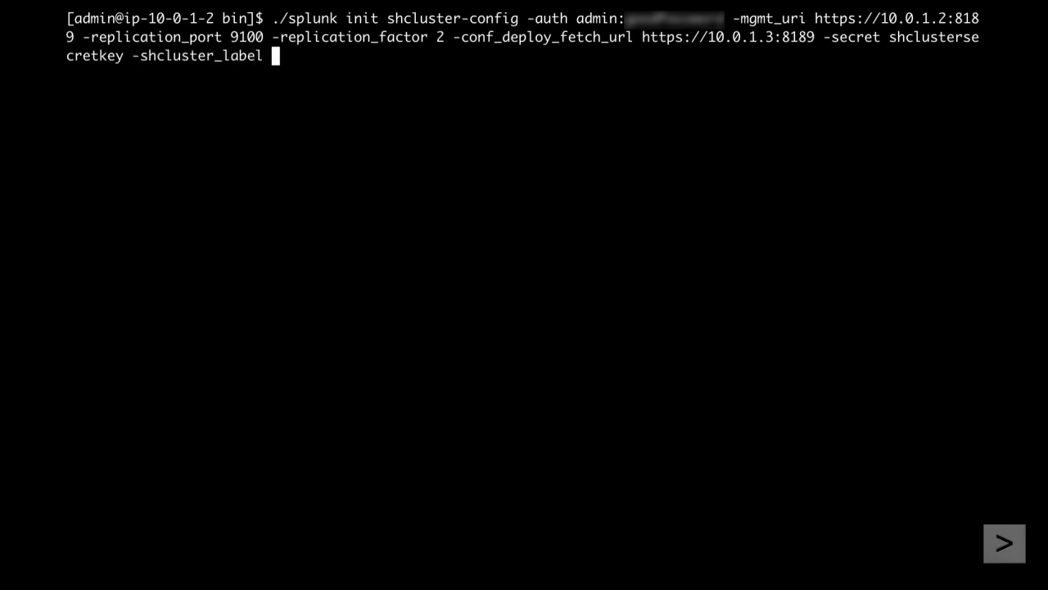
type("myshc_label")
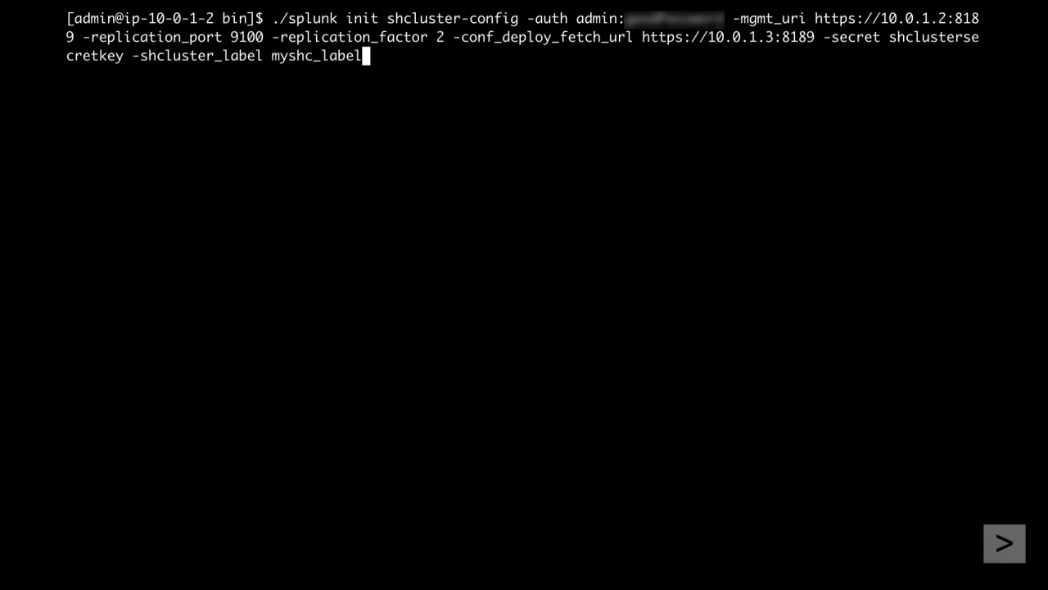
key("Return")
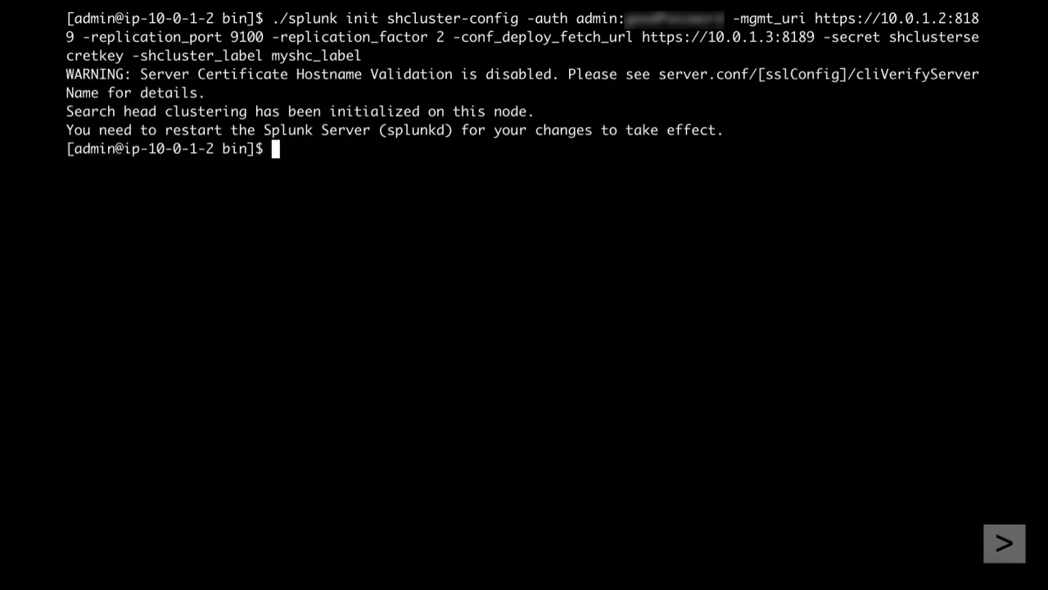
Step: Restart Splunk on the search head and display ~/sh1/etc/system/local/server.conf
type("./splunk restart")
key("Return")
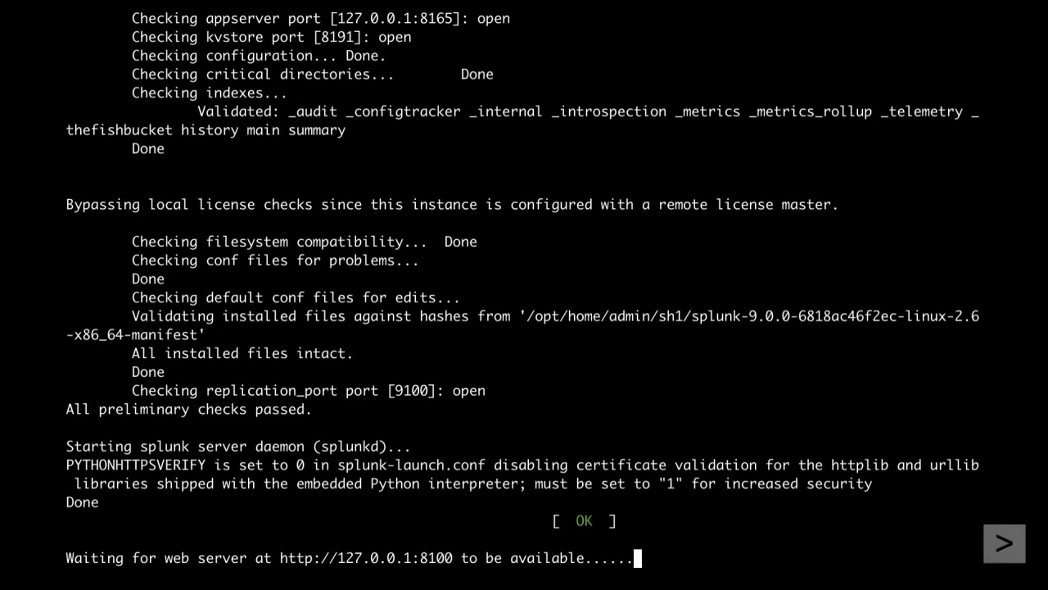
type("cat ~")
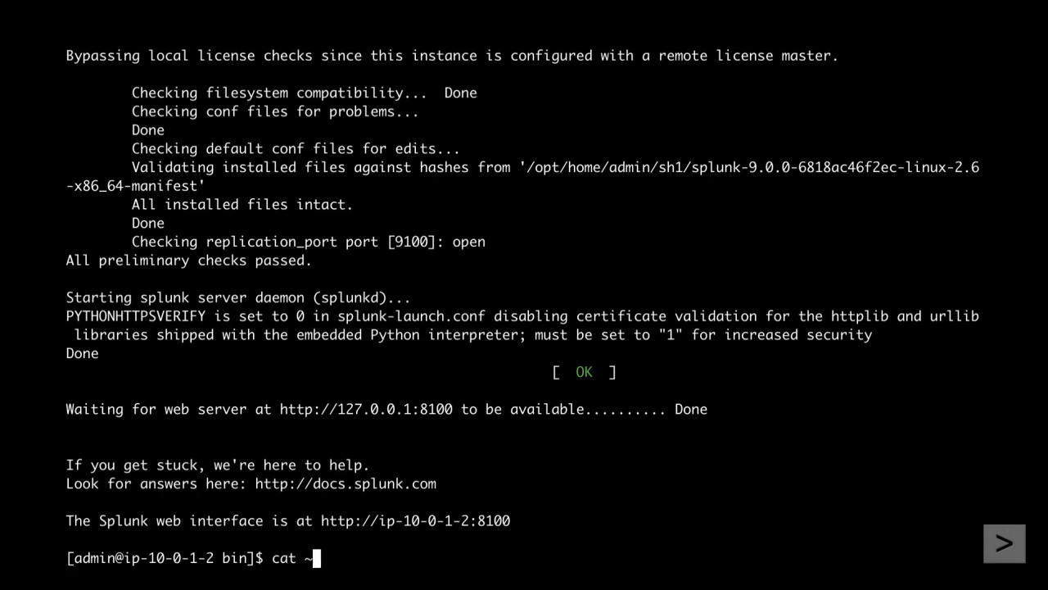
type("/sh1/etc/system/loca")
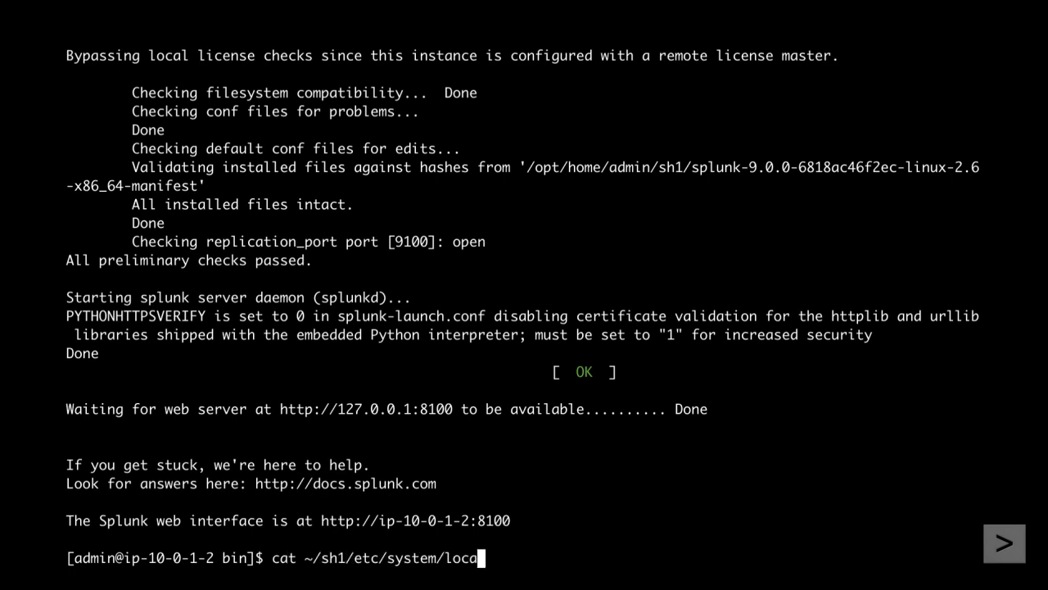
type("l/server.conf")
key("Return")
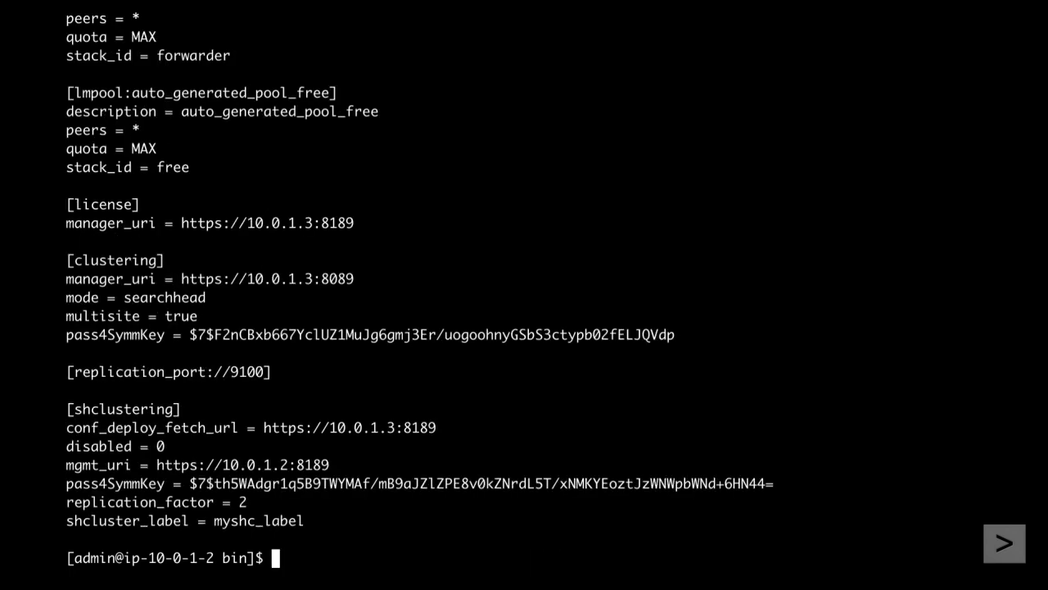